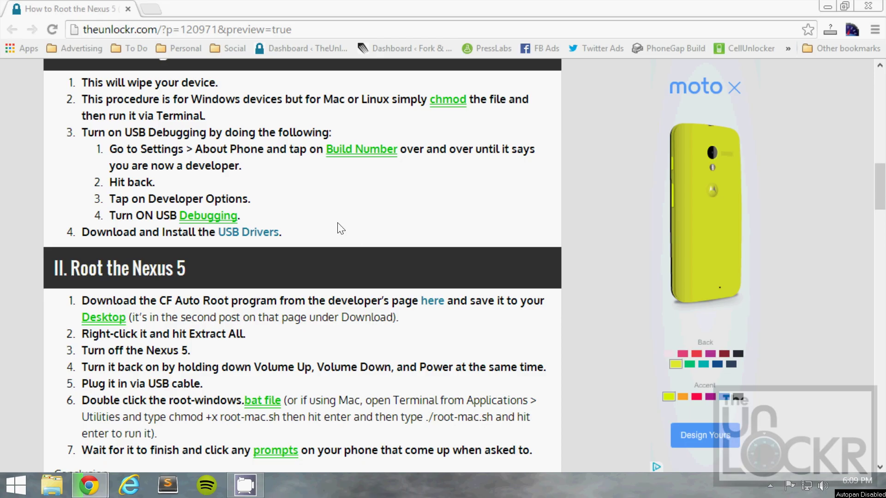
# Save the Universal ADB driver .msi from the USB Drivers link to the Desktop and launch it
pyautogui.click(244, 238)
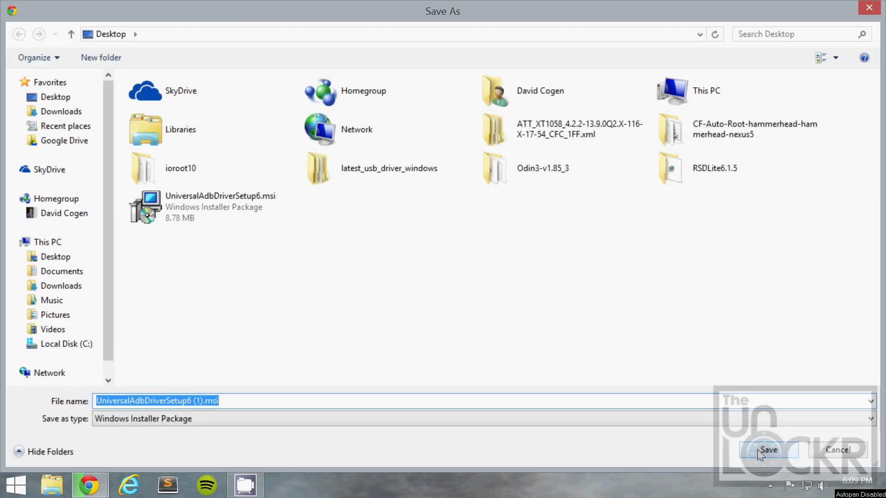
pyautogui.click(846, 453)
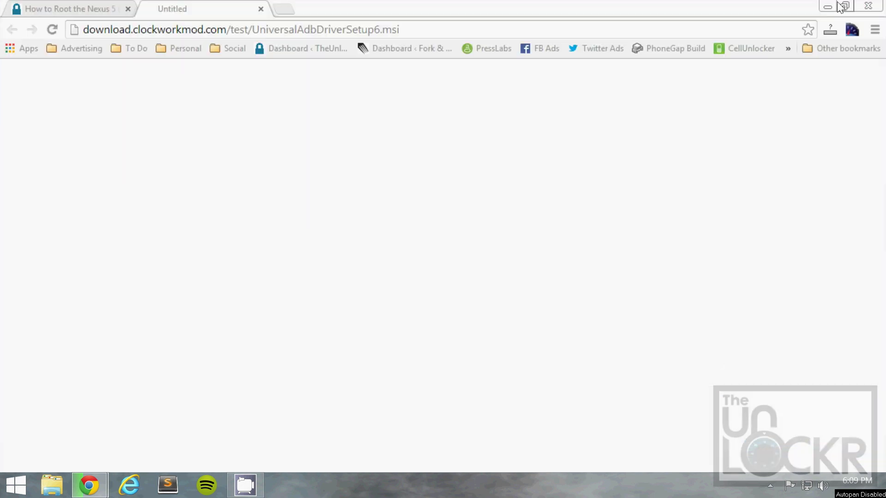
pyautogui.click(261, 9)
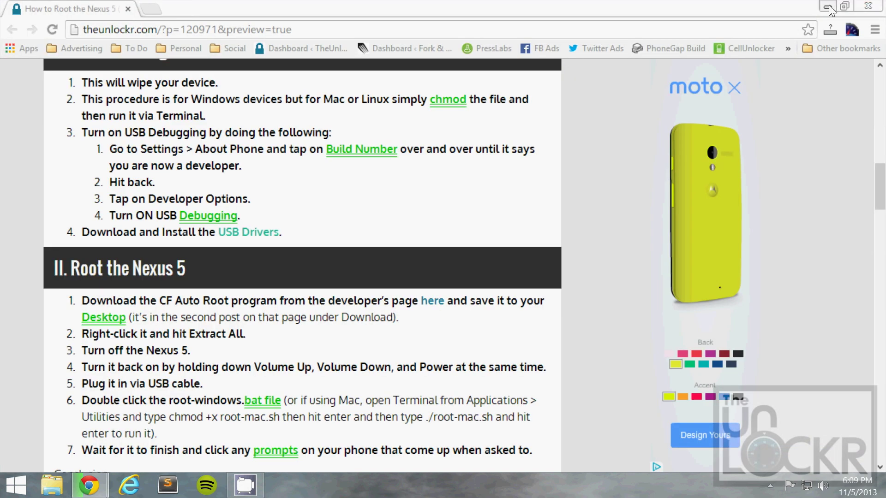
pyautogui.click(828, 7)
pyautogui.doubleClick(142, 383)
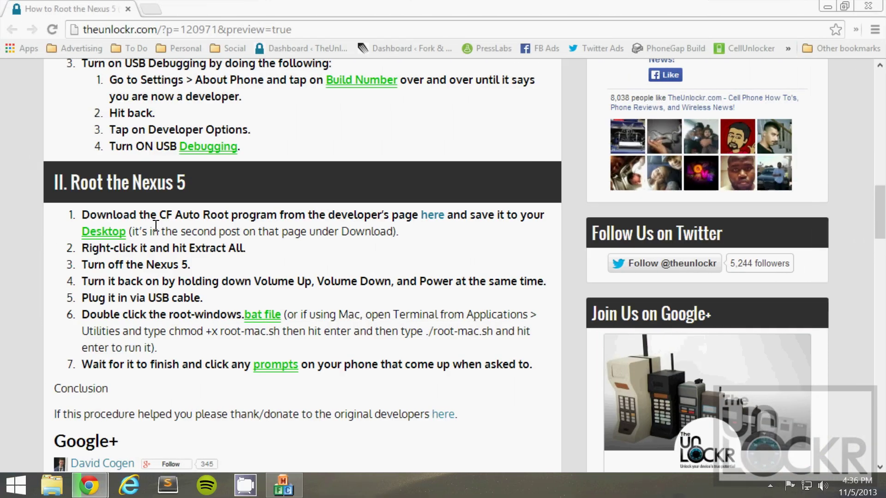
# Download the Nexus 5 CF-Auto-Root zip from post #2 of the developer's thread to the Desktop
pyautogui.click(424, 218)
pyautogui.scroll(-2, 415, 245)
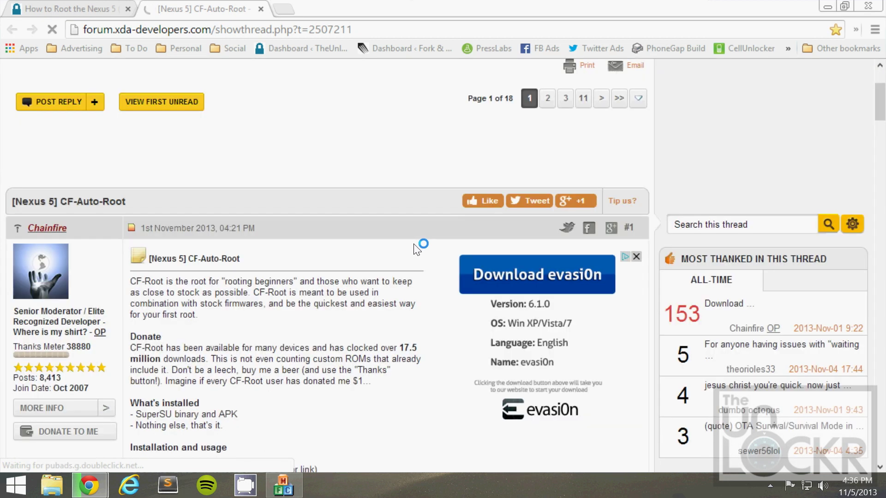
pyautogui.scroll(-2, 419, 242)
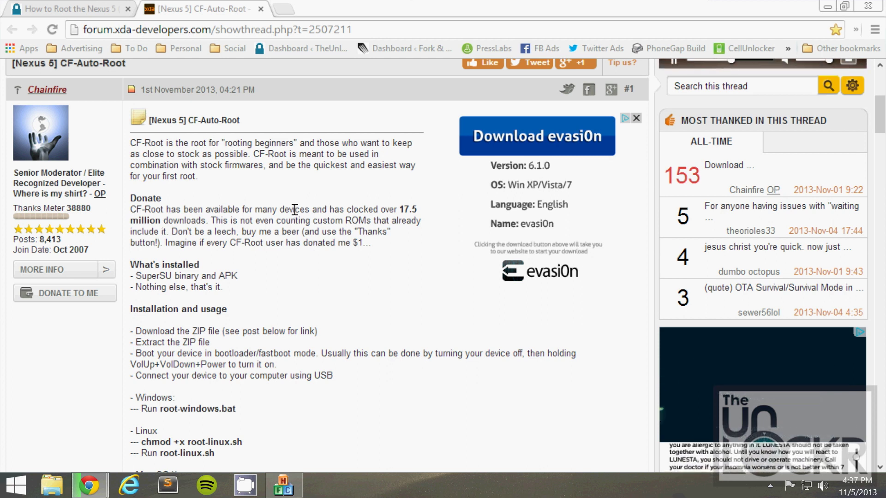
pyautogui.scroll(-2, 294, 209)
pyautogui.scroll(-4, 294, 210)
pyautogui.scroll(-3, 291, 208)
pyautogui.scroll(-5, 284, 208)
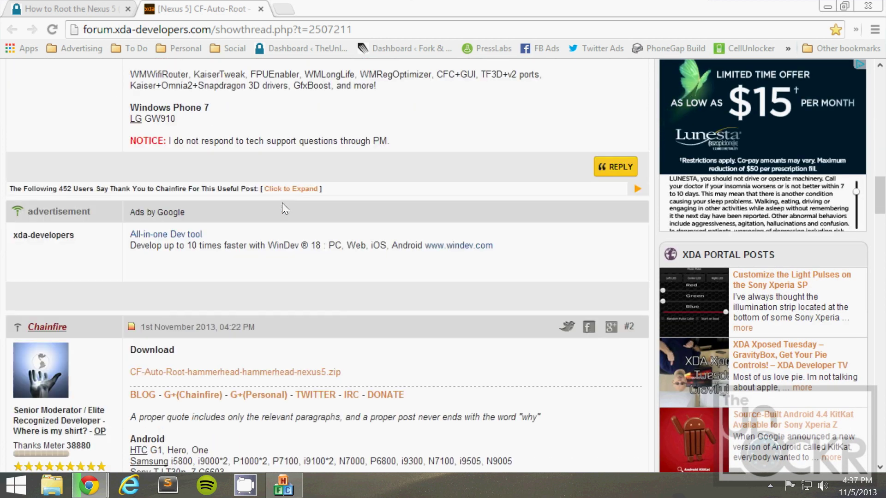
pyautogui.scroll(-1, 281, 203)
pyautogui.click(173, 305)
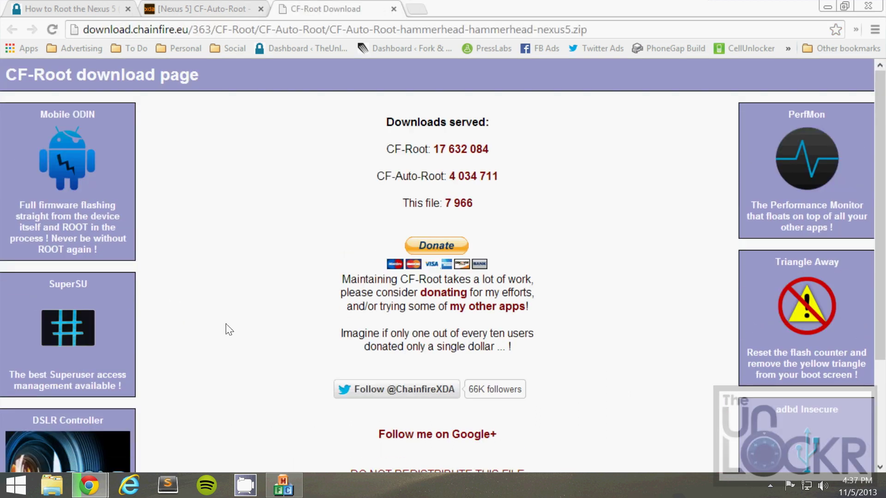
pyautogui.scroll(-2, 546, 254)
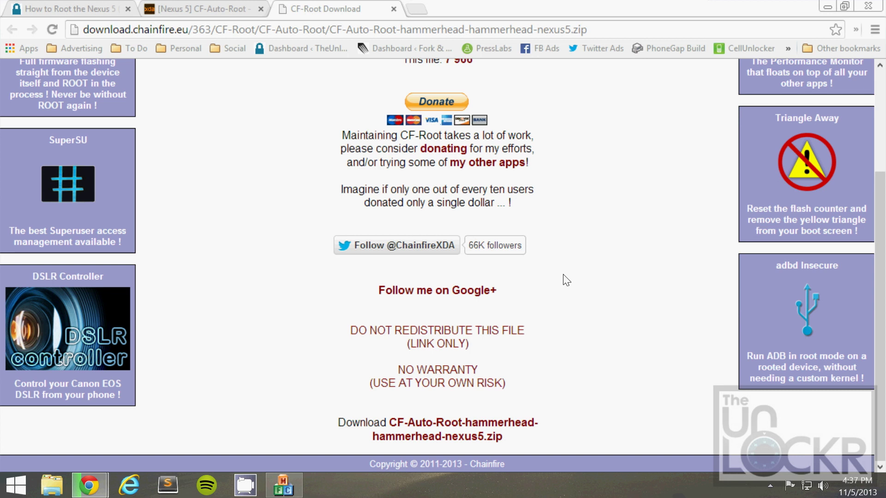
pyautogui.click(469, 429)
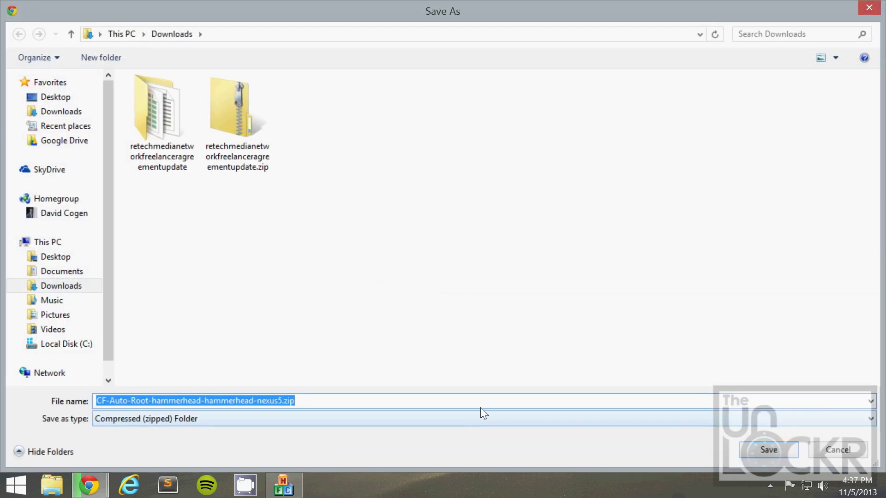
pyautogui.click(64, 97)
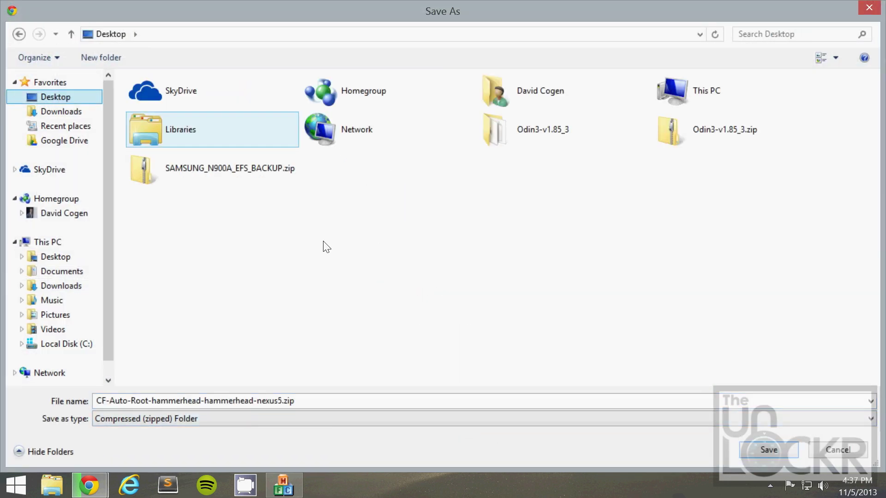
pyautogui.click(767, 452)
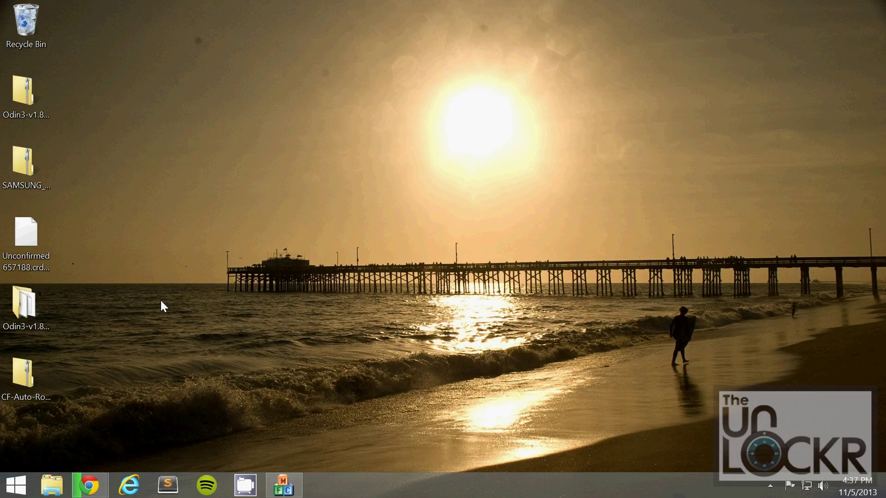
# Choose Extract All on the CF-Auto-Root zip on the desktop
pyautogui.rightClick(35, 381)
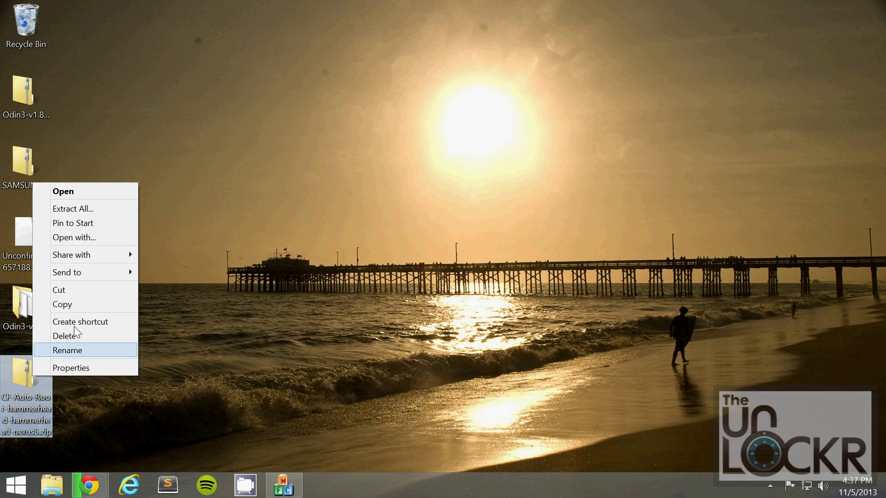
pyautogui.click(80, 213)
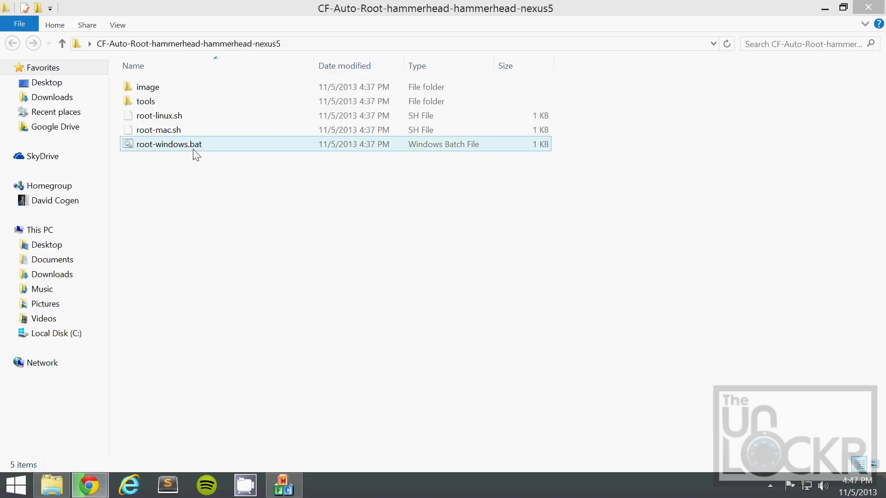
# Run root-windows.bat anyway despite the SmartScreen warning and continue past its first prompt
pyautogui.doubleClick(171, 147)
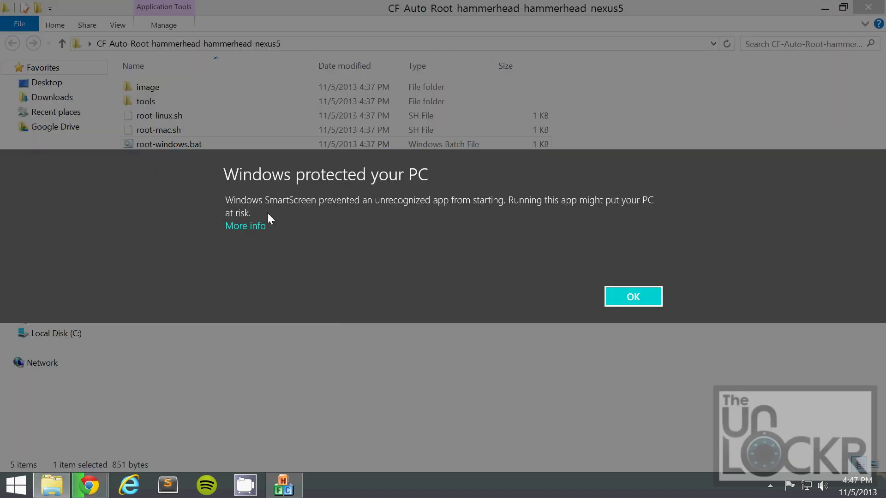
pyautogui.click(234, 229)
pyautogui.click(554, 297)
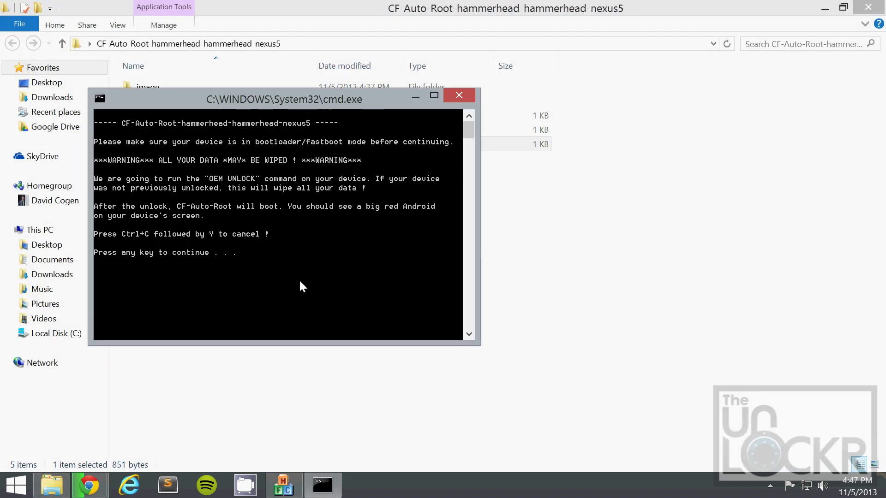
pyautogui.press('Return')
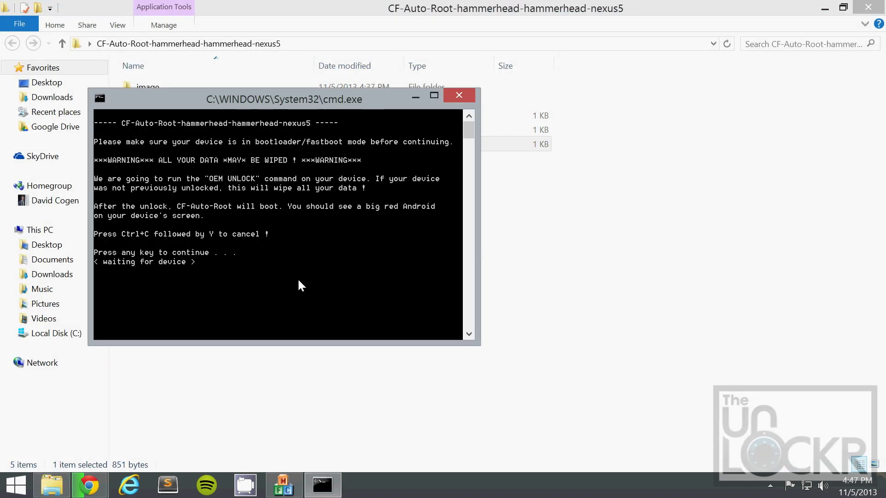